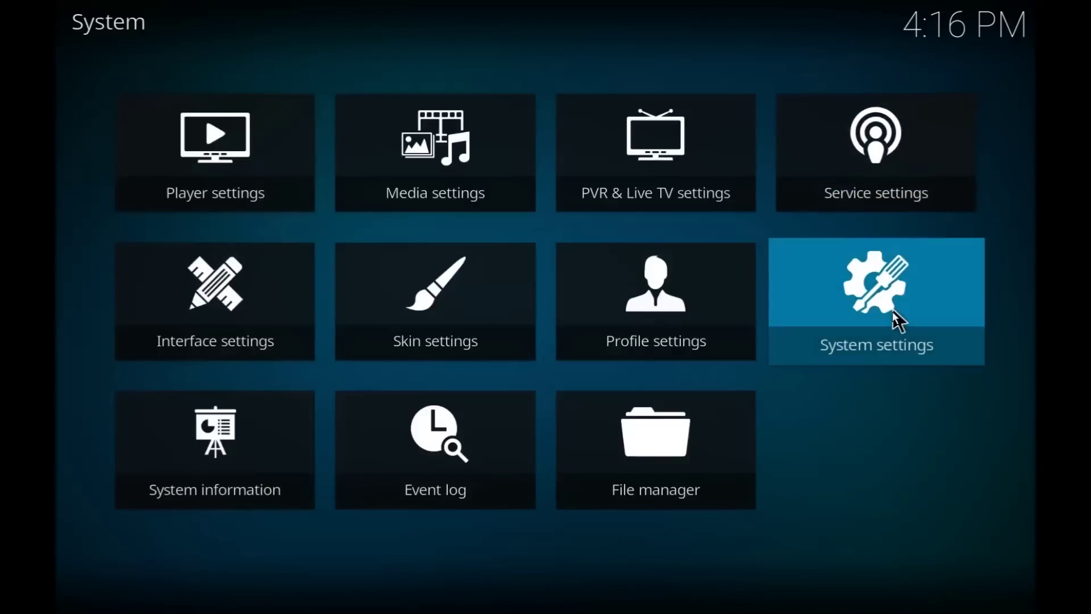
# - Allow installing add-ons from unknown sources in the system's add-on settings
pyautogui.click(895, 318)
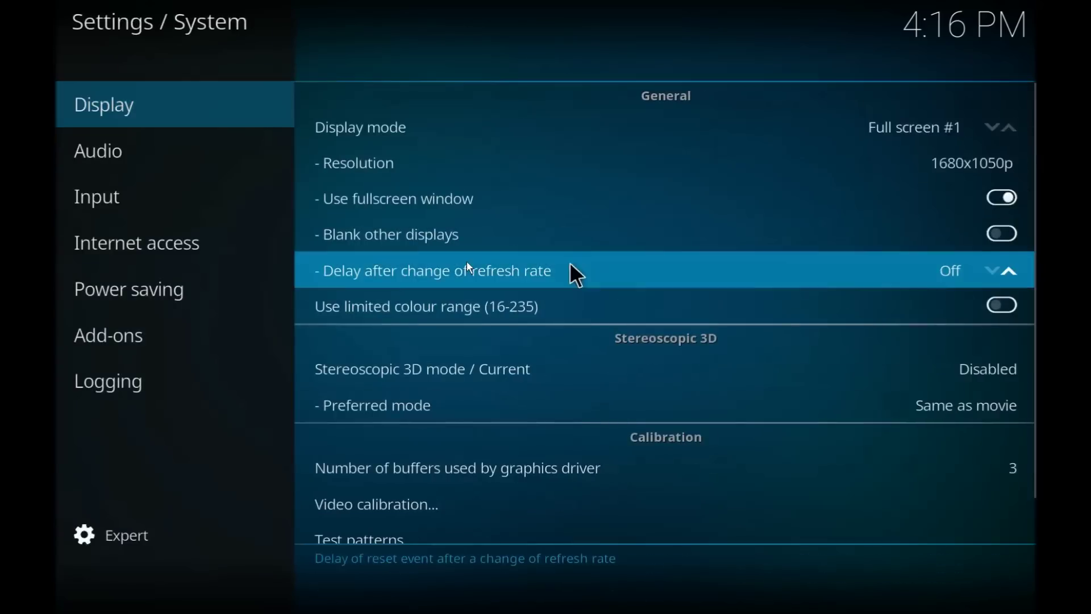
pyautogui.moveTo(117, 353)
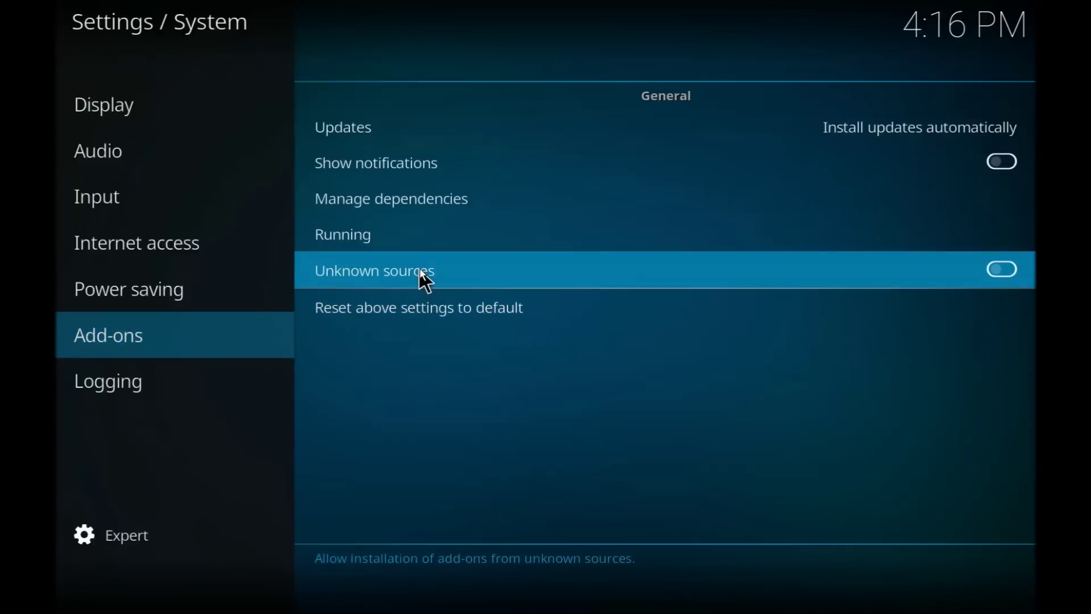
pyautogui.click(426, 282)
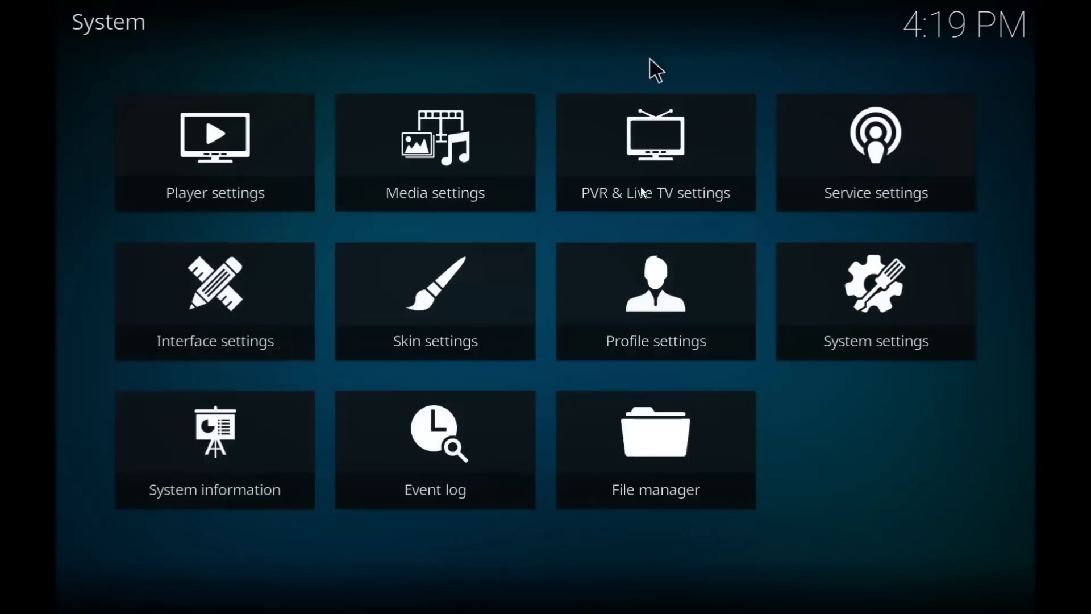
pyautogui.click(667, 506)
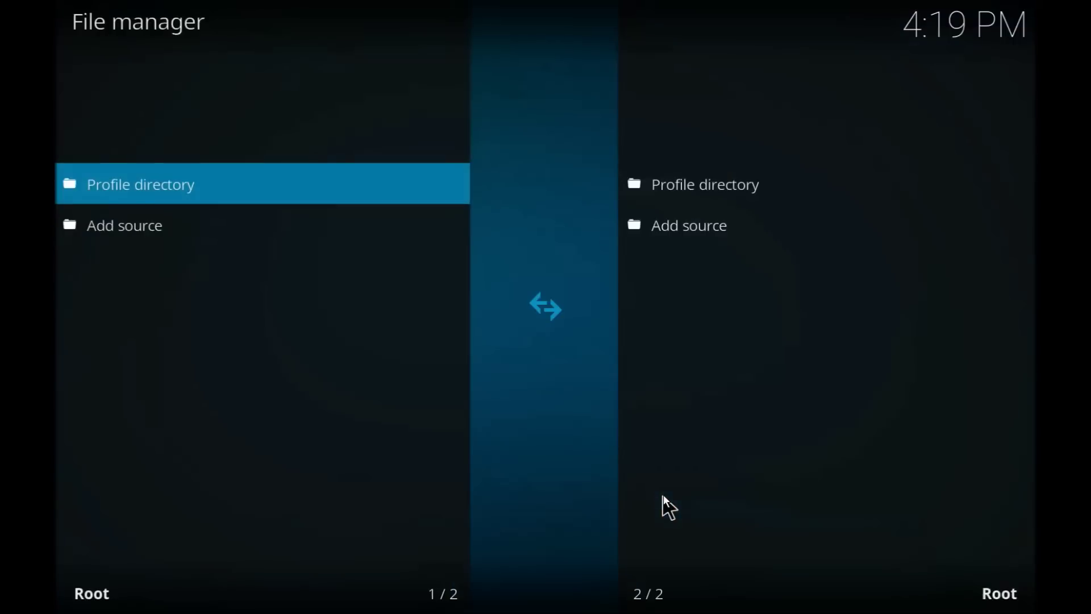
pyautogui.click(134, 229)
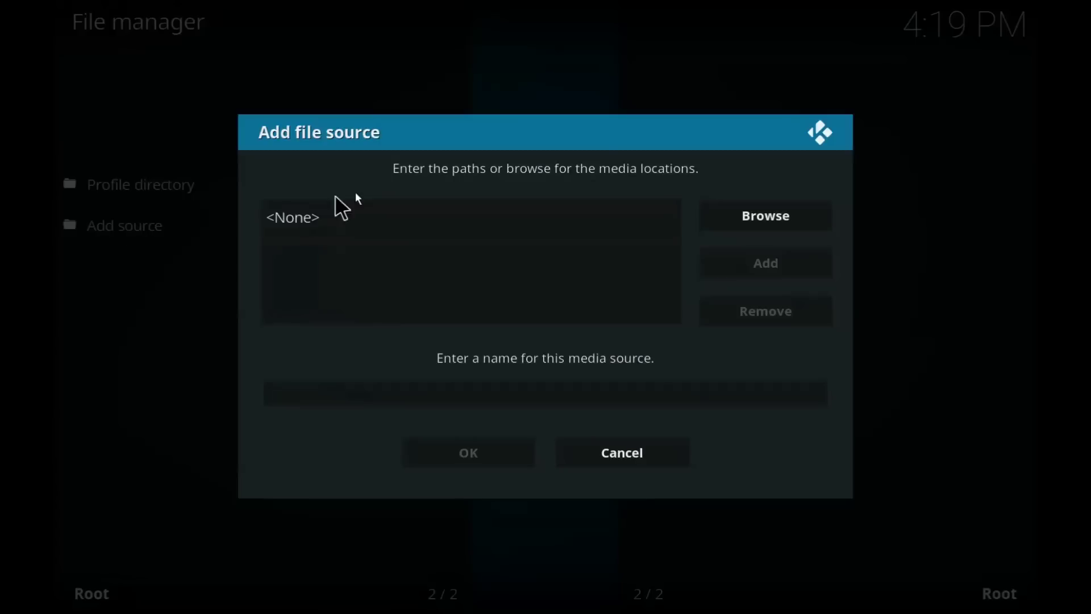
pyautogui.click(358, 228)
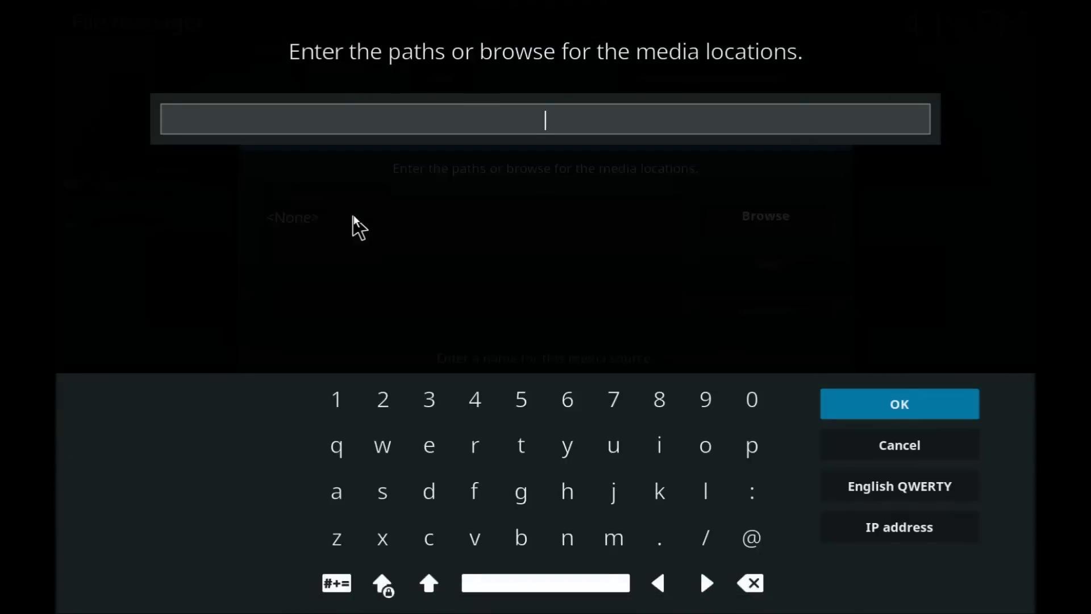
pyautogui.write('http://fu')
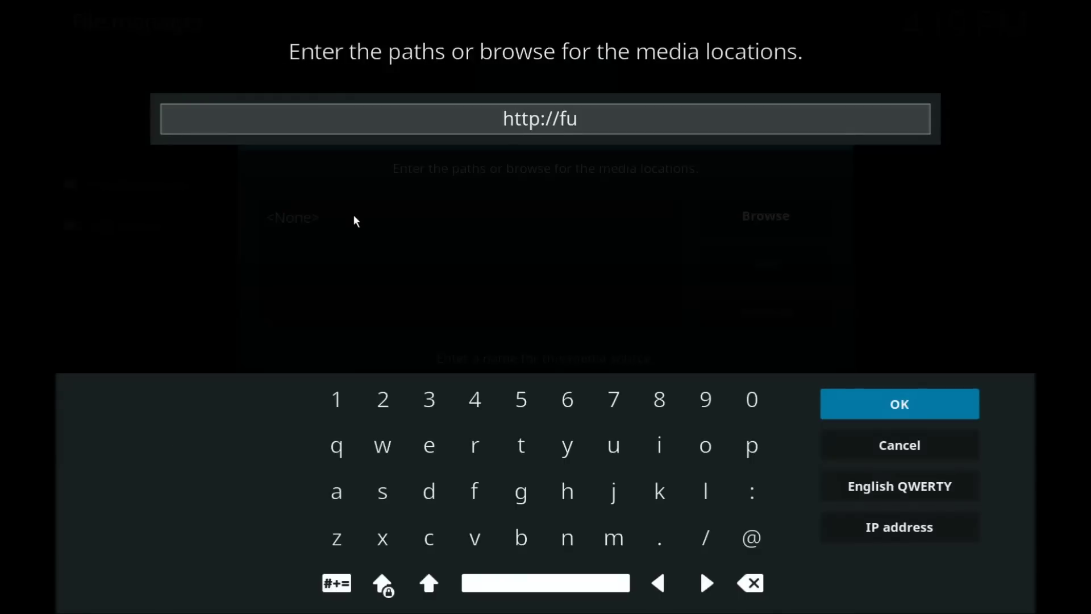
pyautogui.write('sion.')
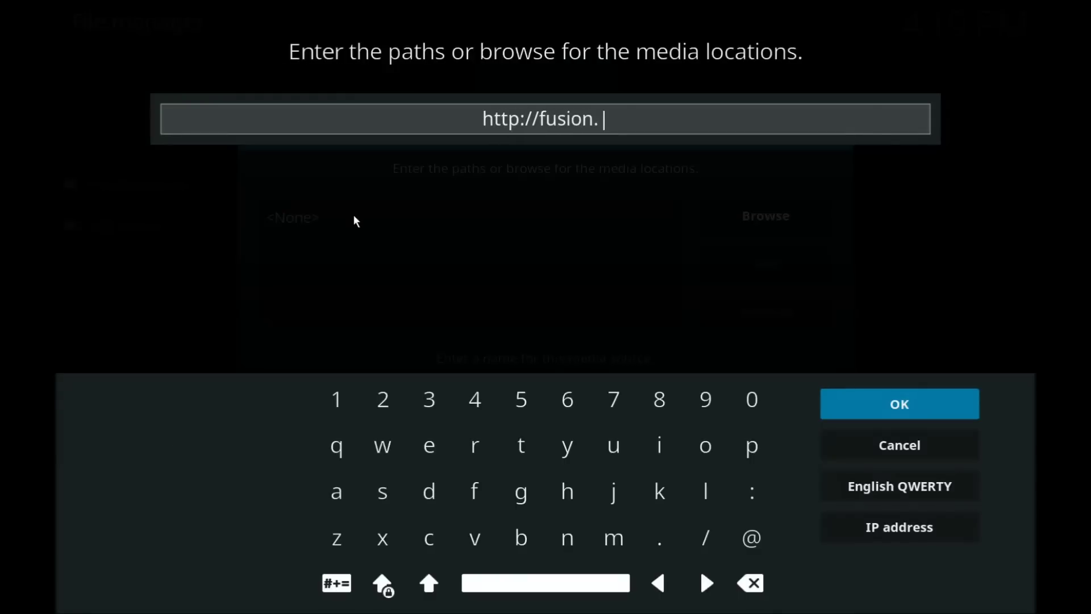
pyautogui.write('tvaddon')
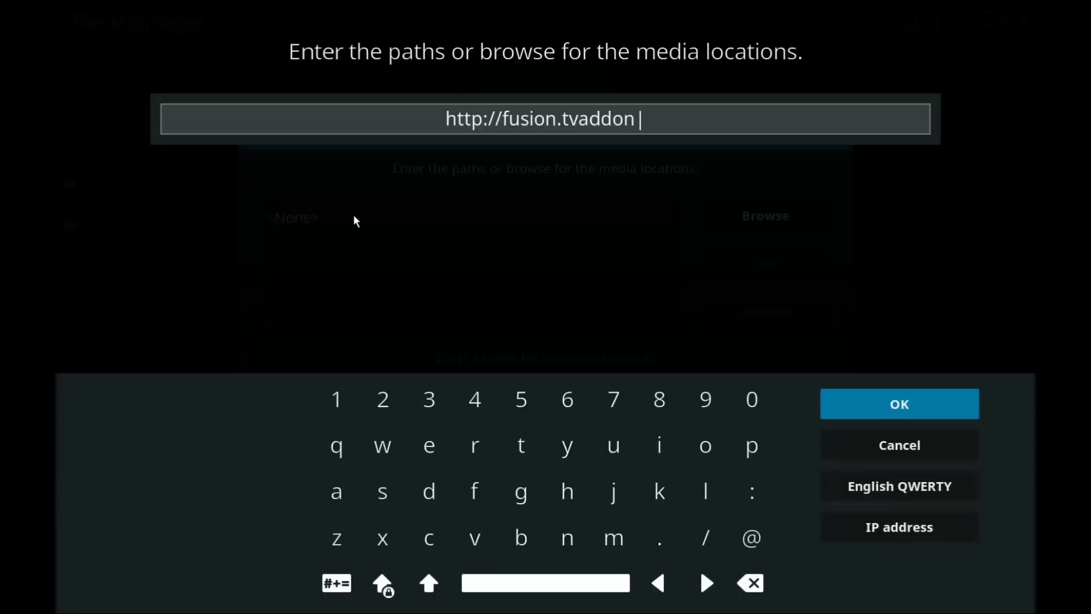
pyautogui.write('s.ag')
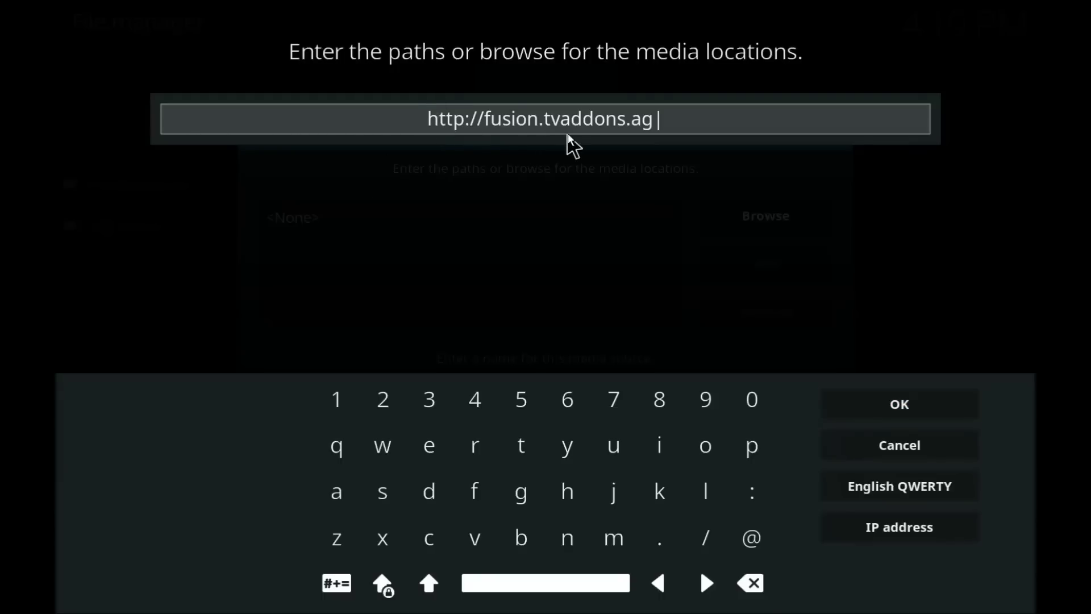
pyautogui.click(902, 404)
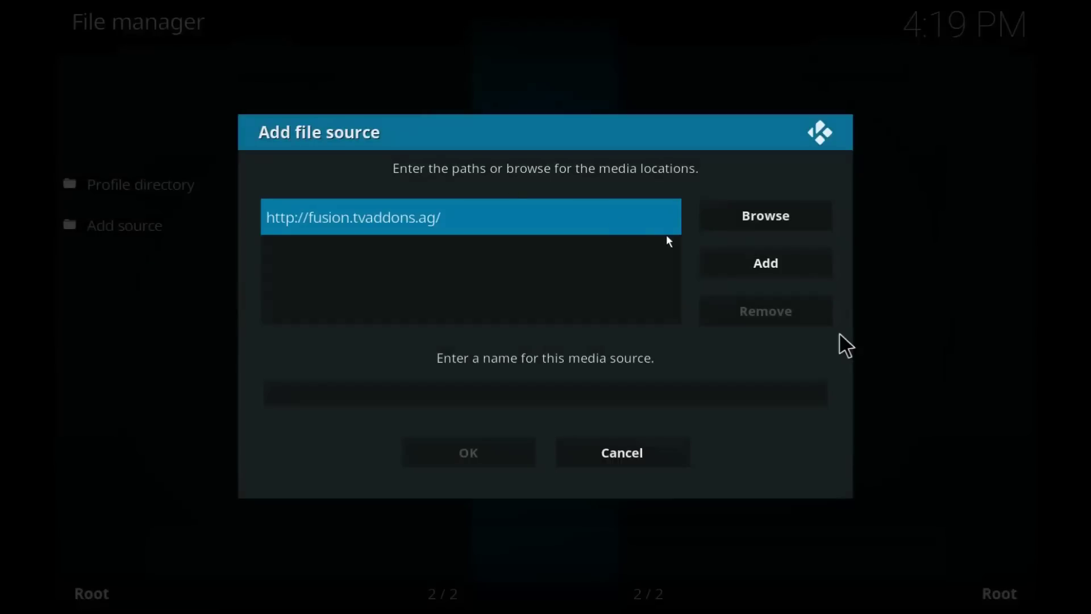
# - Name the media source "pork rinds", save it and leave the file manager
pyautogui.click(486, 398)
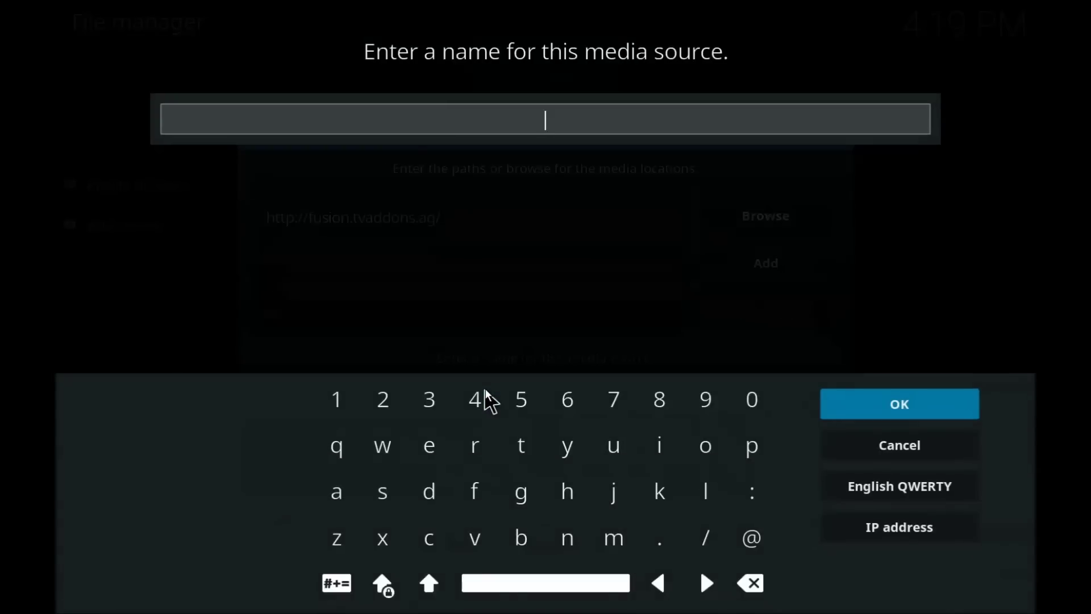
pyautogui.write('pork rinds')
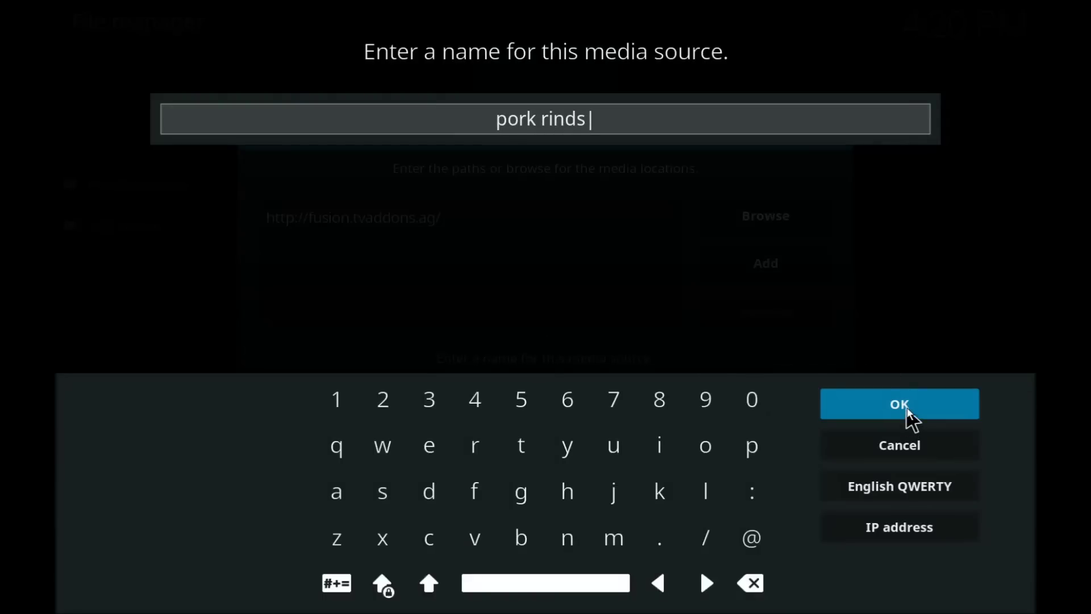
pyautogui.click(907, 409)
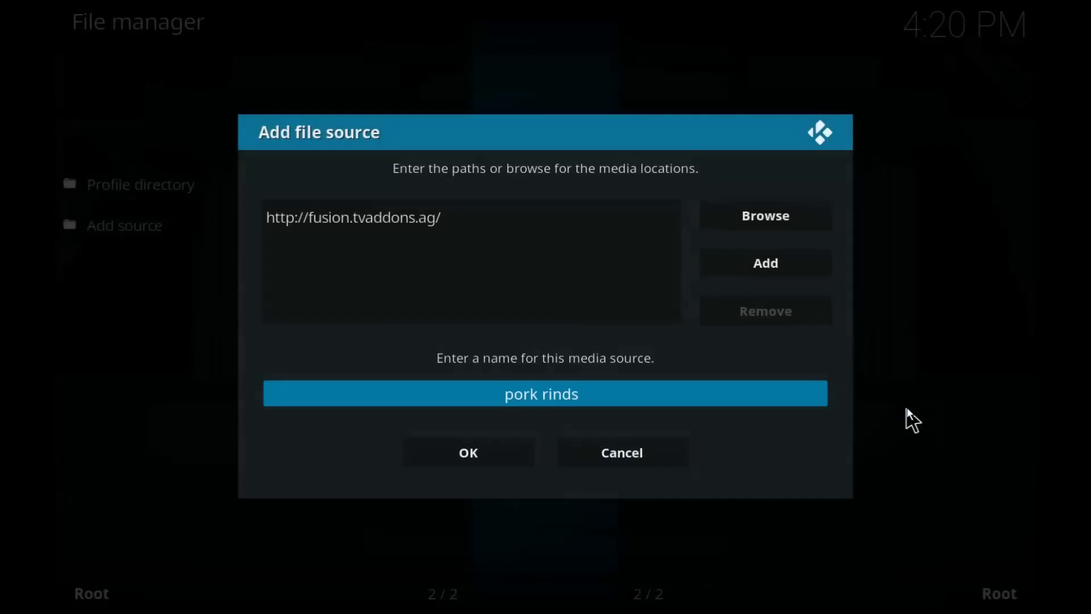
pyautogui.click(467, 454)
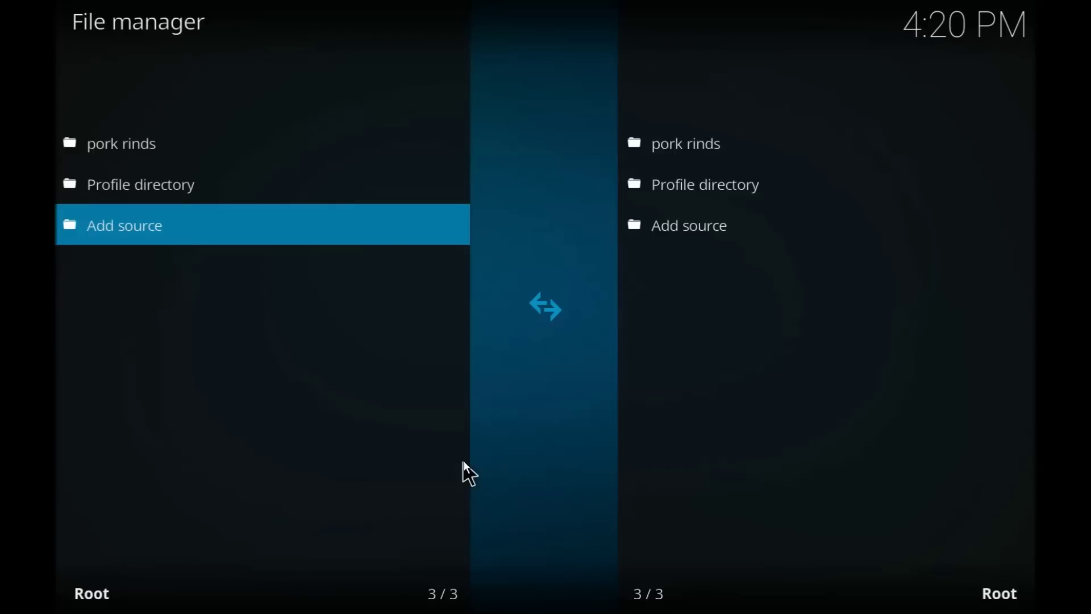
pyautogui.press('Escape')
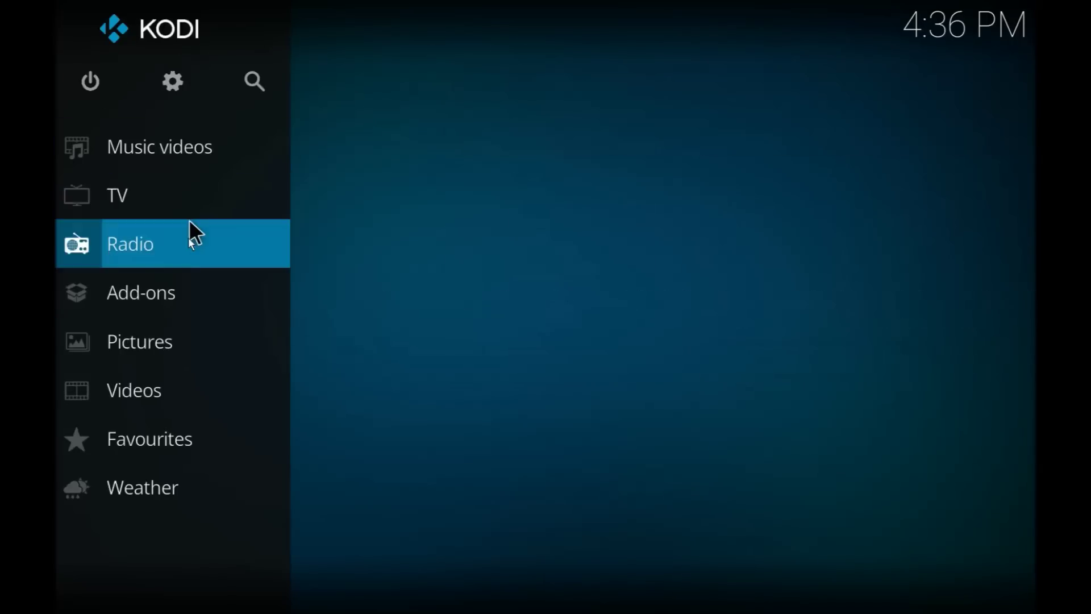
# - Install the add-on zip plugin.program.indigo-1.0.2.zip from the begin-here folder of the pork rinds source
pyautogui.moveTo(166, 292)
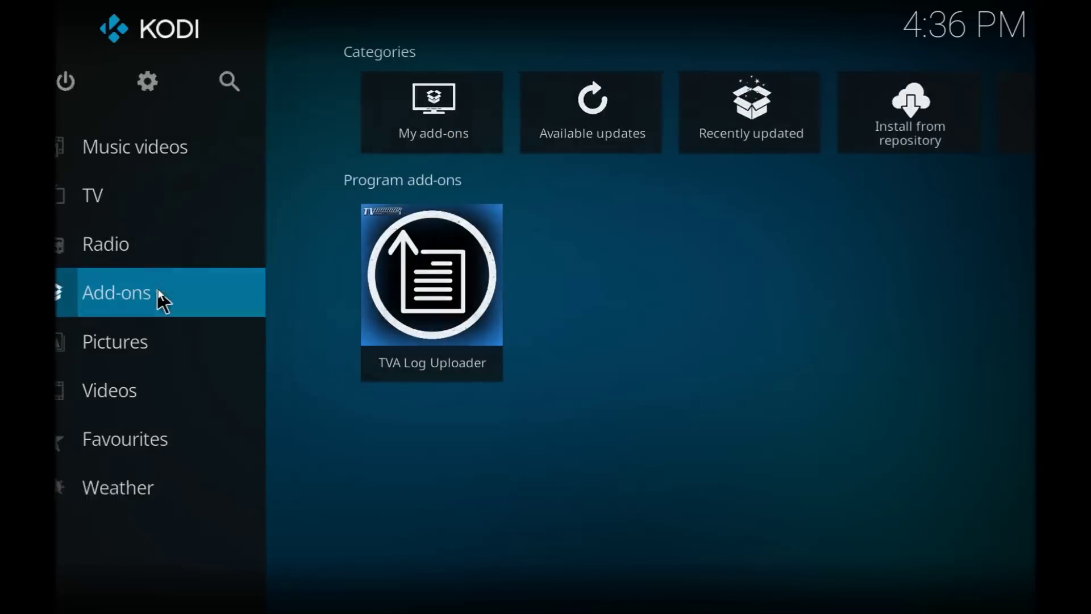
pyautogui.click(164, 300)
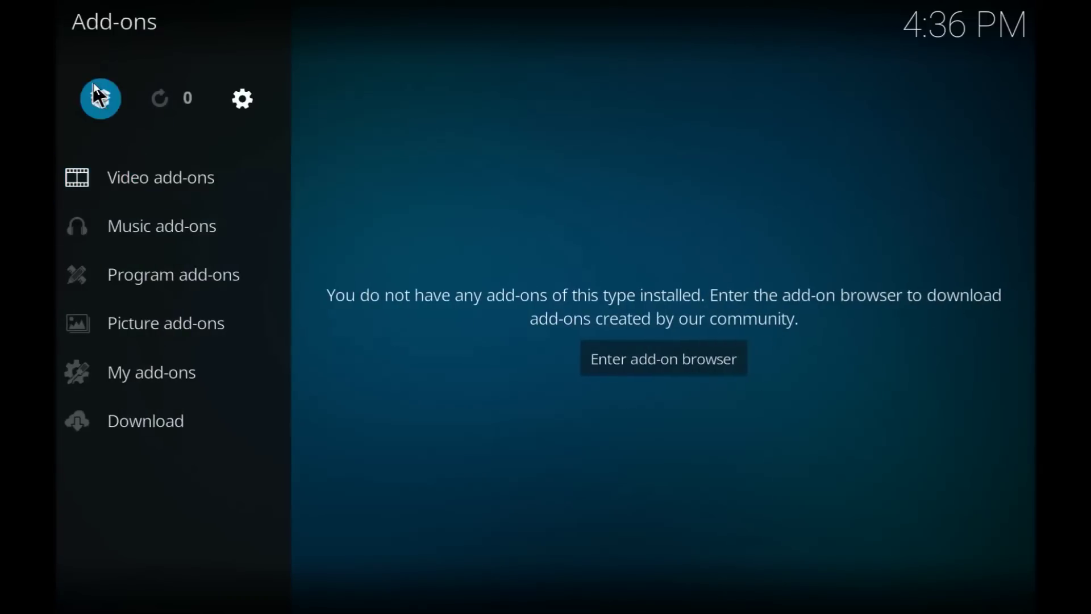
pyautogui.click(103, 101)
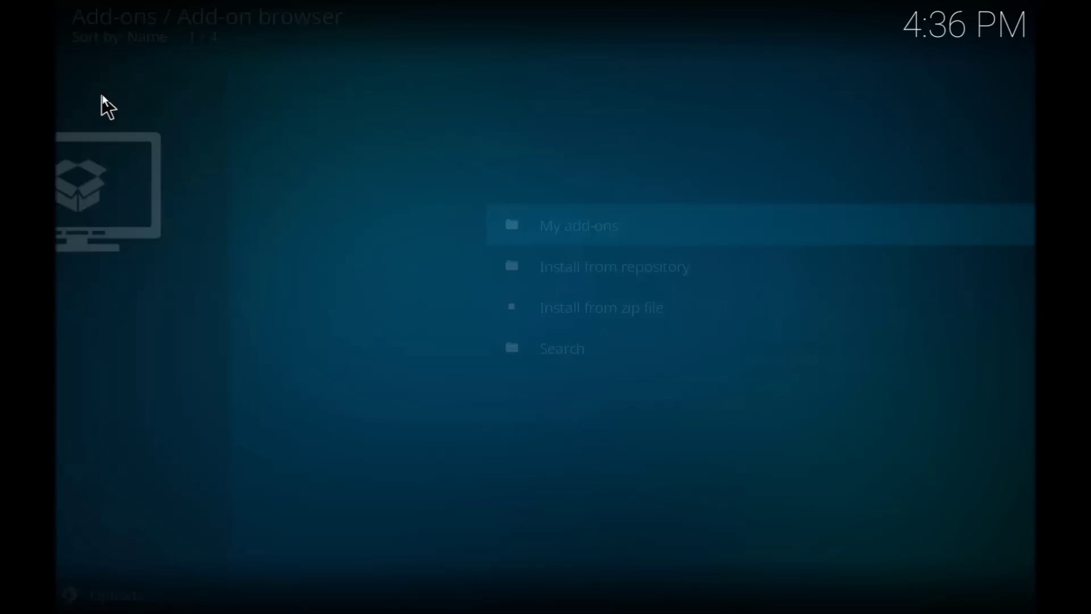
pyautogui.click(486, 306)
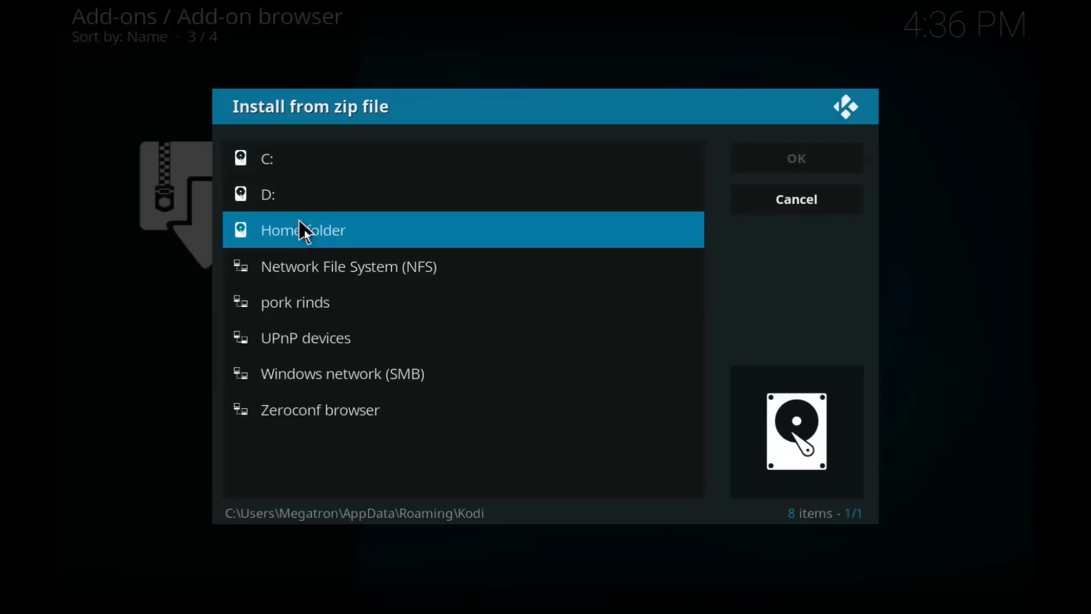
pyautogui.click(322, 307)
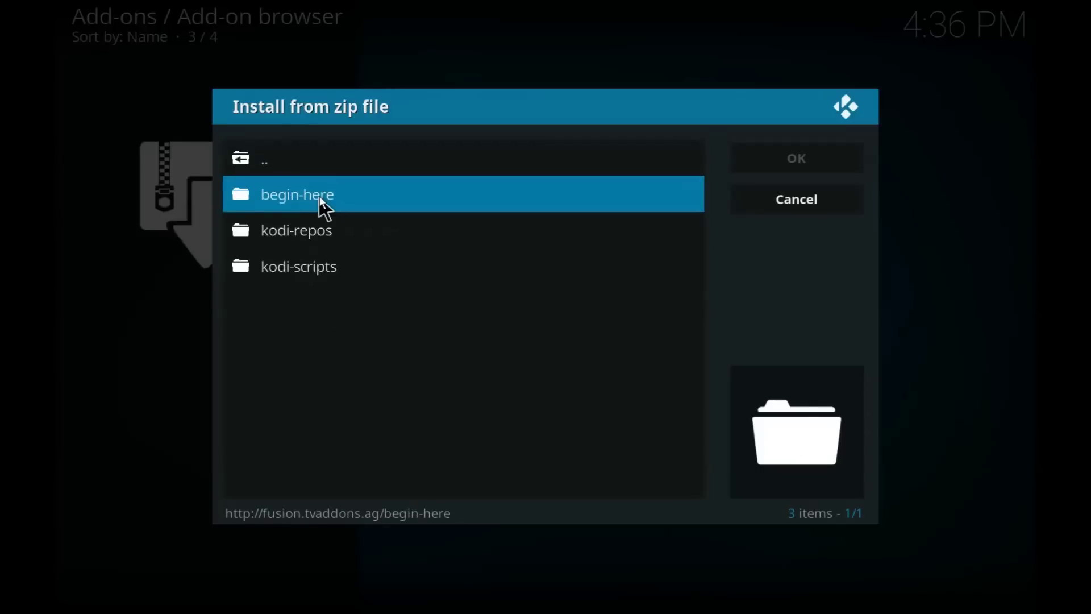
pyautogui.click(325, 209)
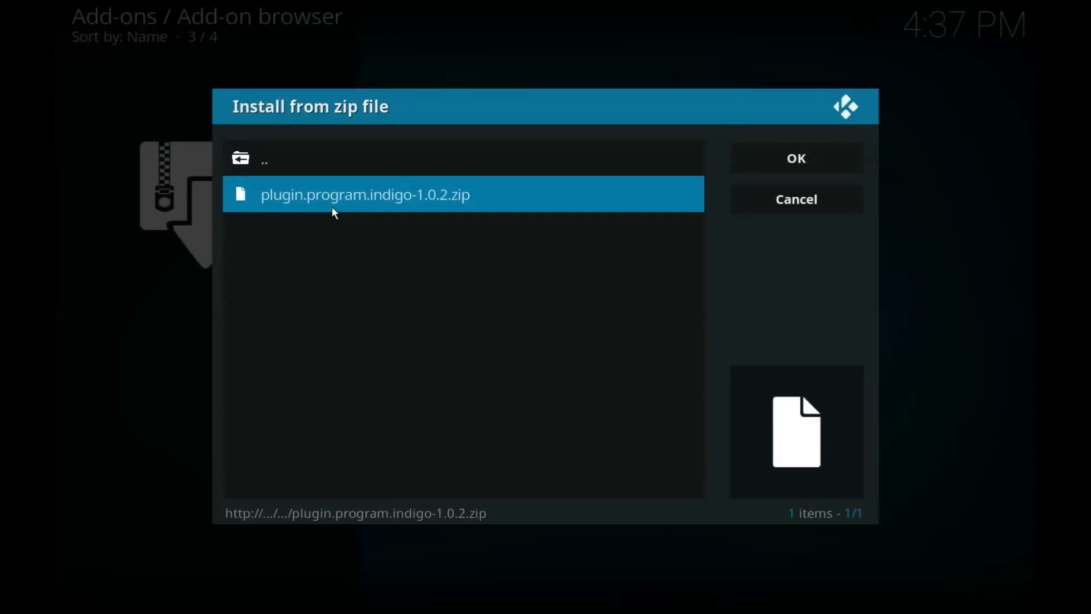
pyautogui.click(339, 185)
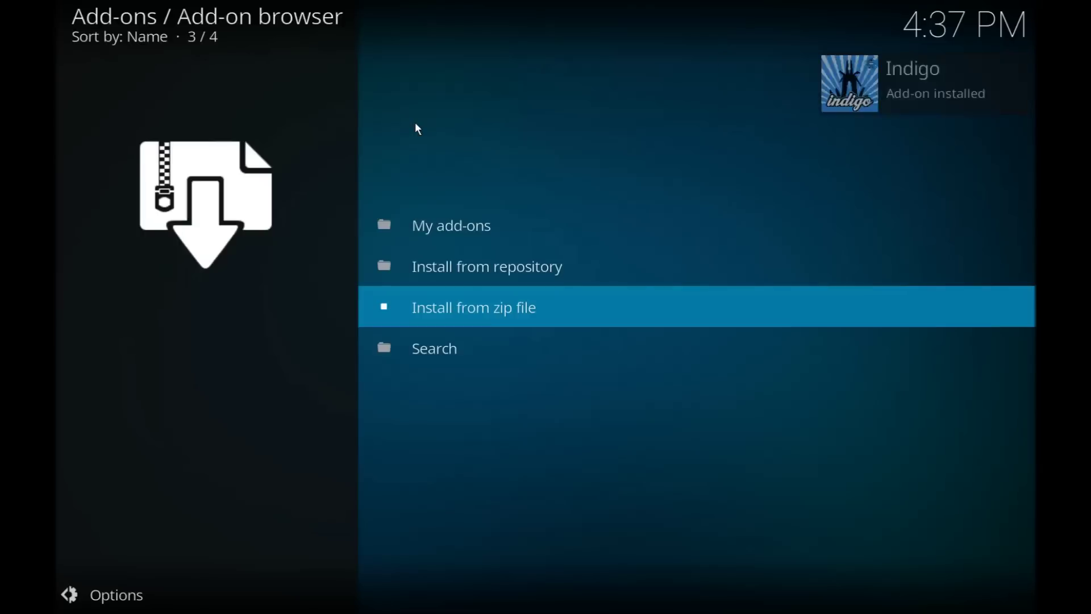
# - Open the Indigo video add-on from the home screen and go to Video Addons in its Addon Installer
pyautogui.press('Escape')
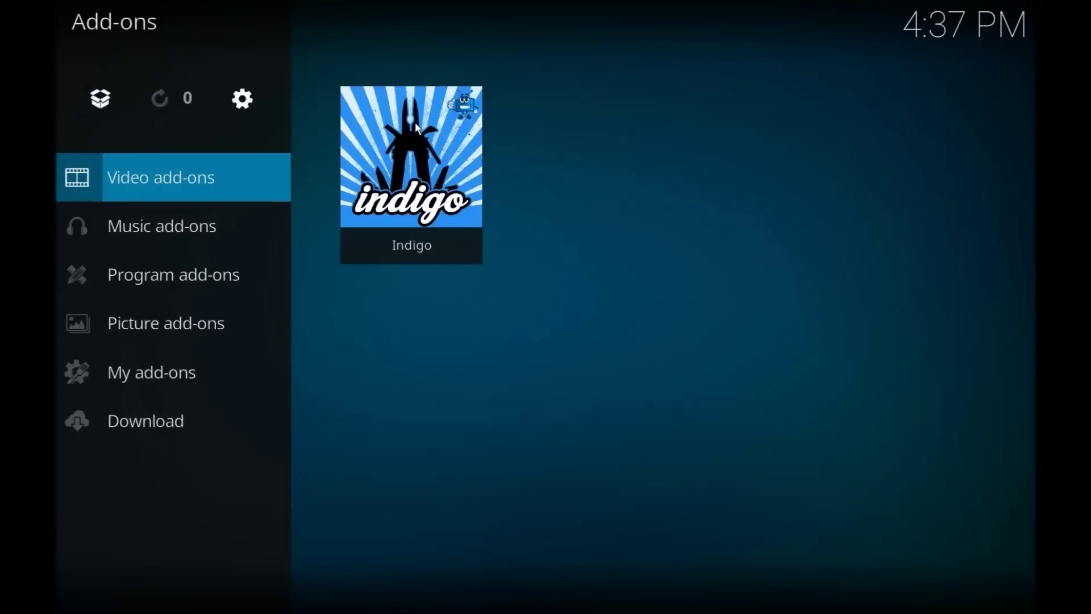
pyautogui.press('Escape')
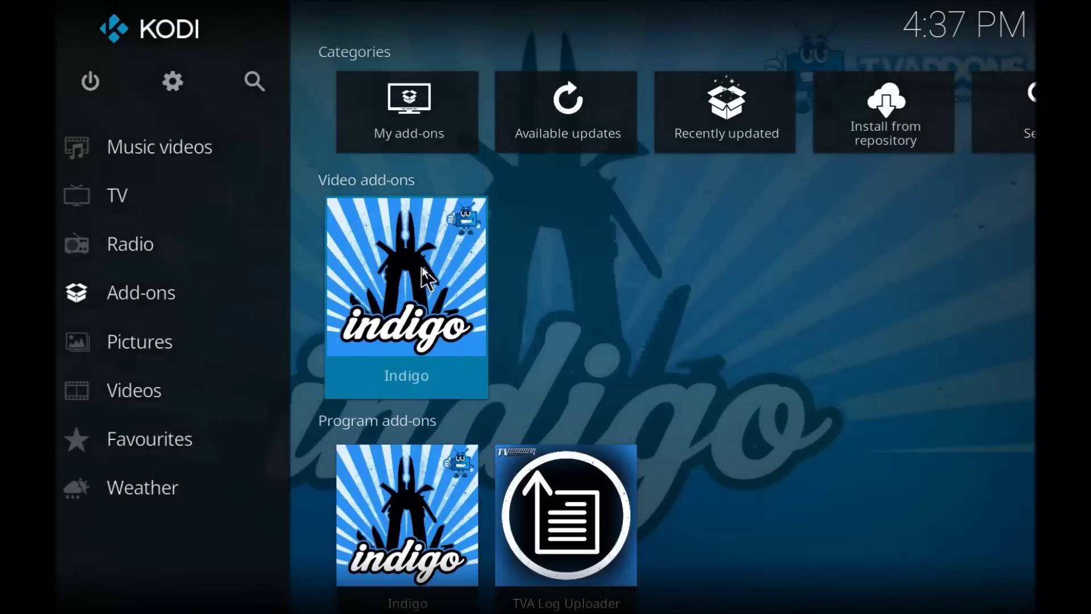
pyautogui.click(427, 278)
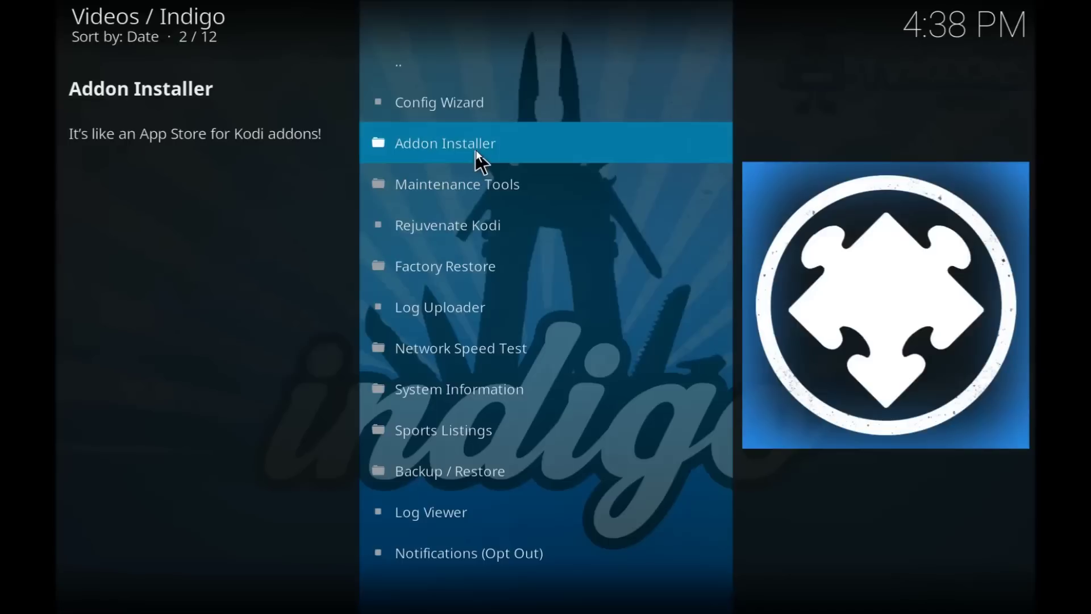
pyautogui.click(476, 153)
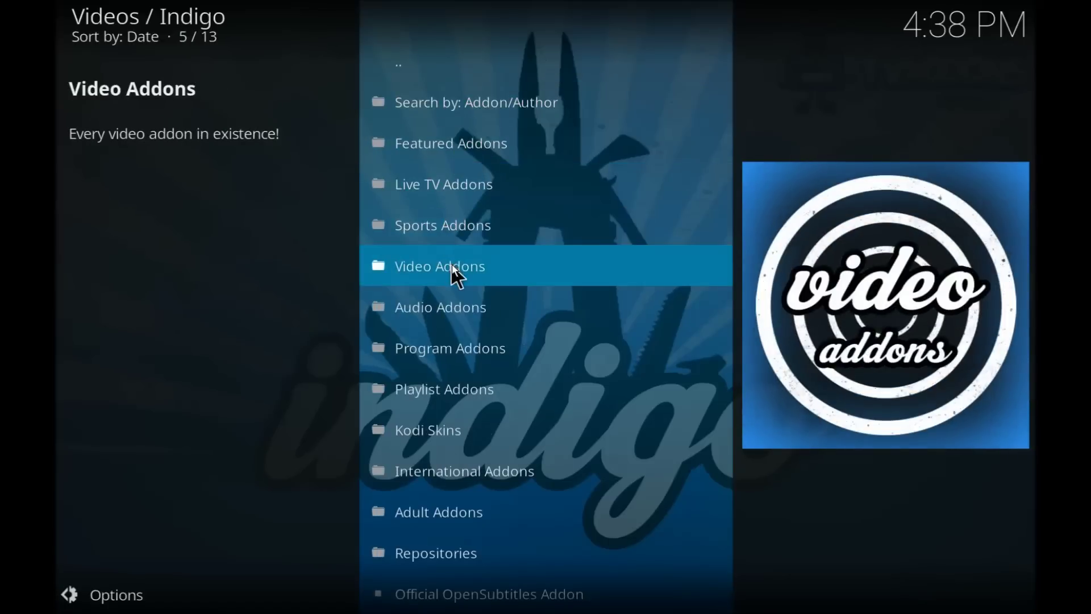
pyautogui.click(455, 275)
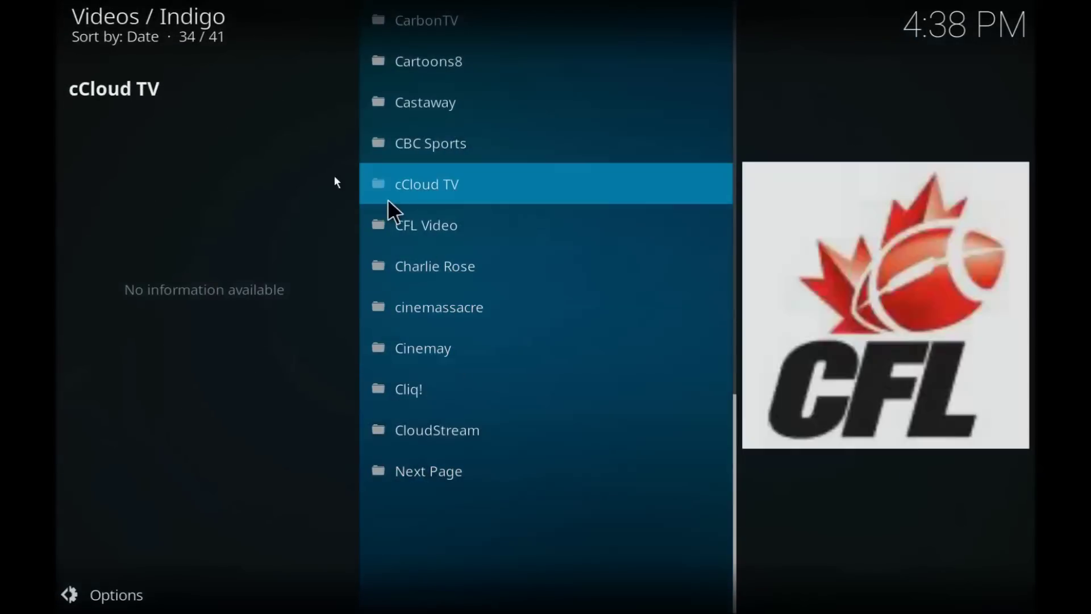
# - Switch the video add-ons listing from the list view to a thumbnail grid view
pyautogui.moveTo(59, 161)
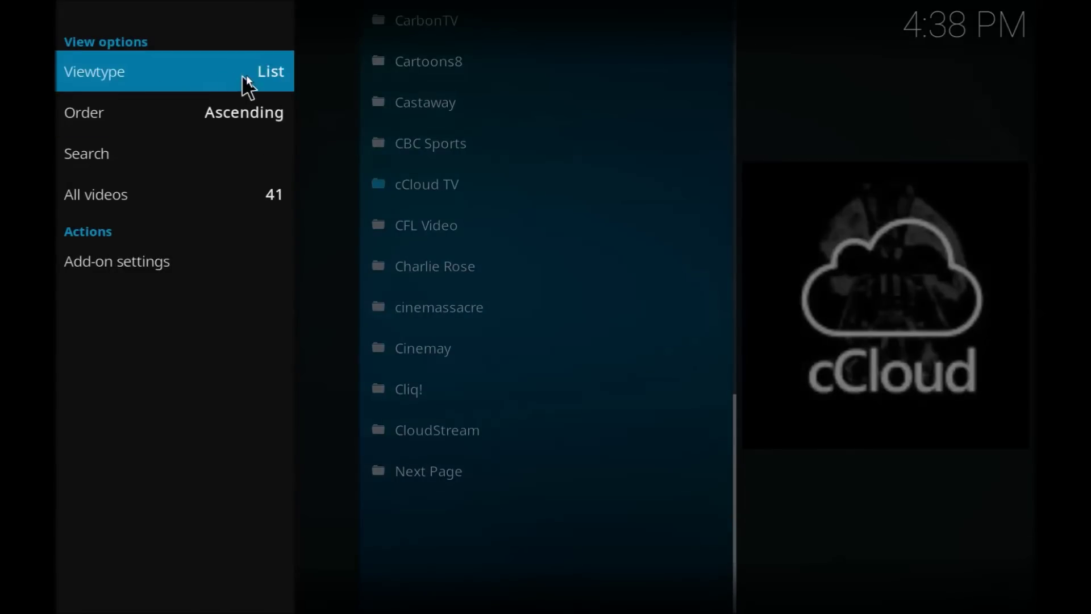
pyautogui.click(256, 86)
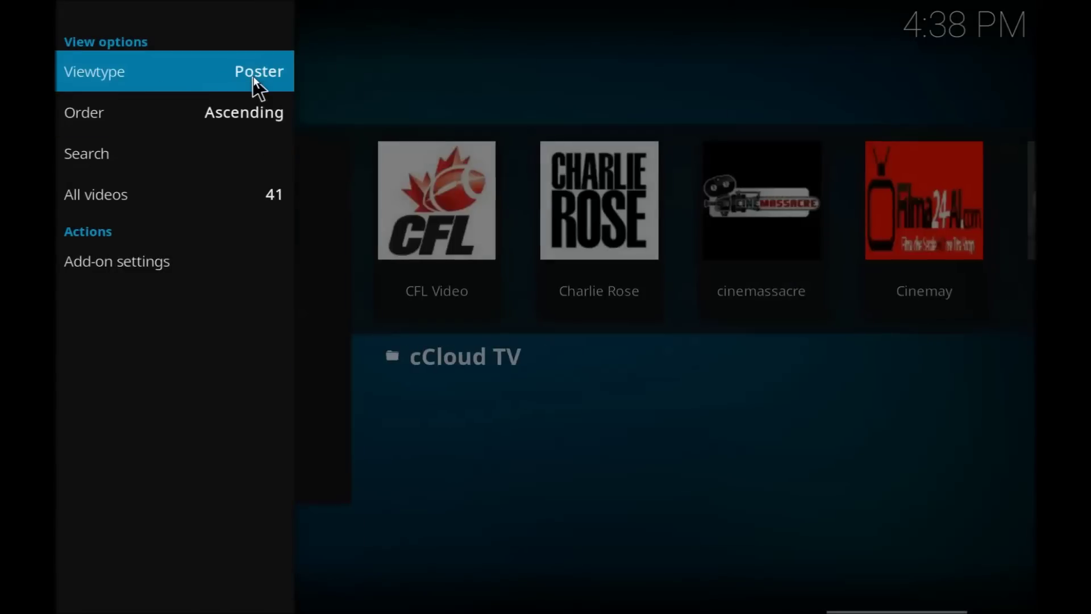
pyautogui.click(255, 87)
pyautogui.click(255, 87)
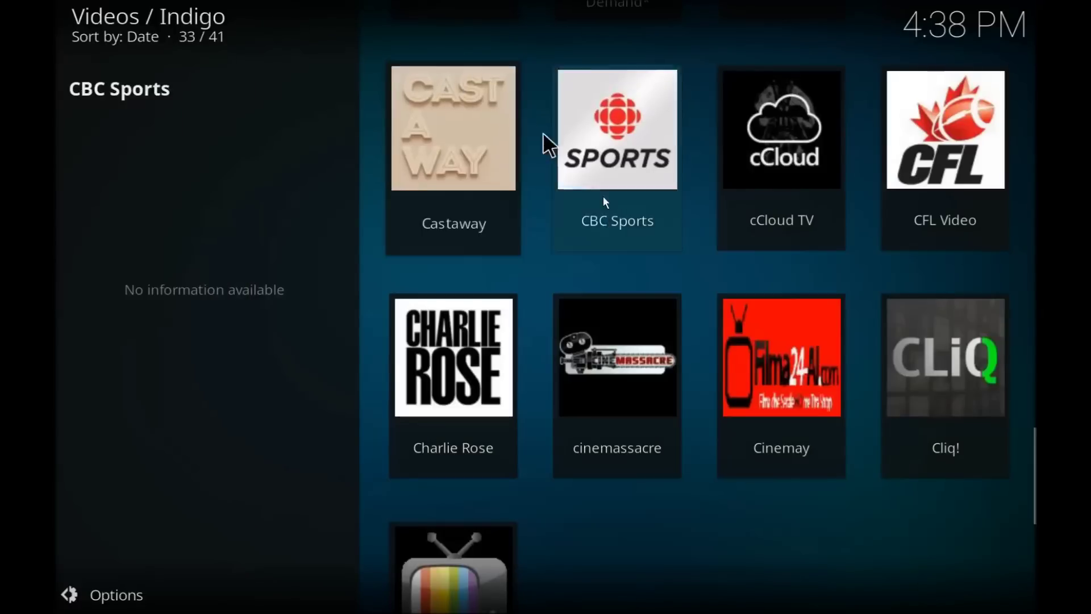
# - Browse through the following pages of available video add-ons
pyautogui.scroll(-1, 676, 375)
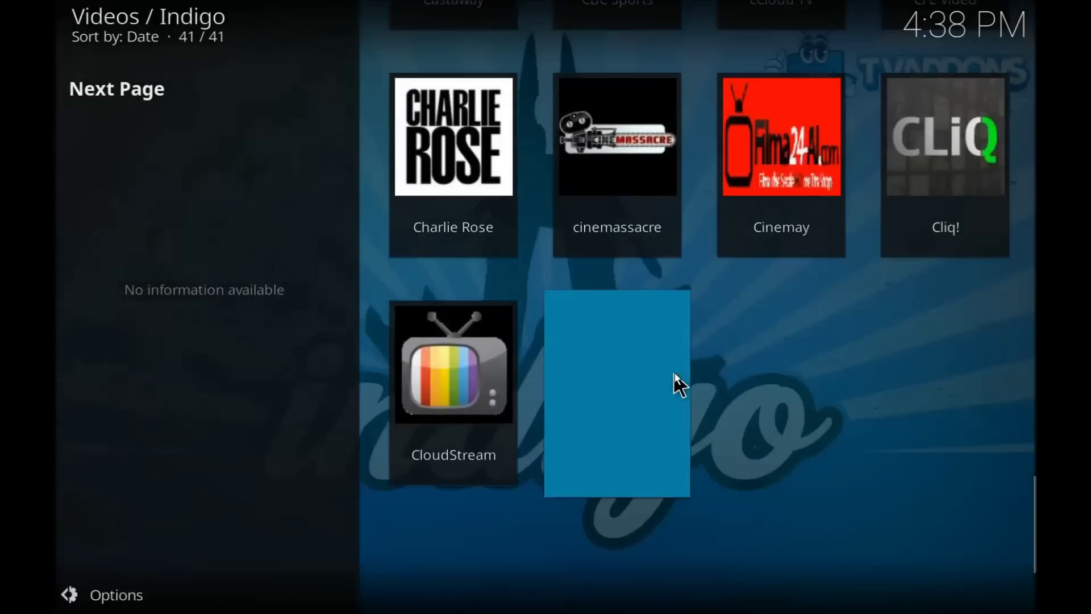
pyautogui.click(665, 388)
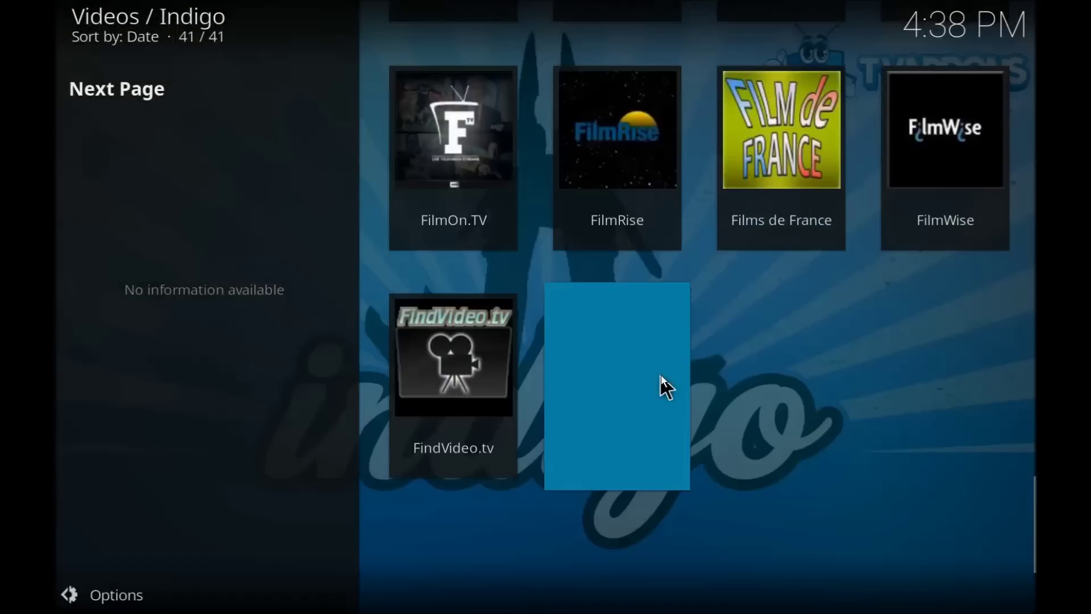
pyautogui.scroll(2, 663, 382)
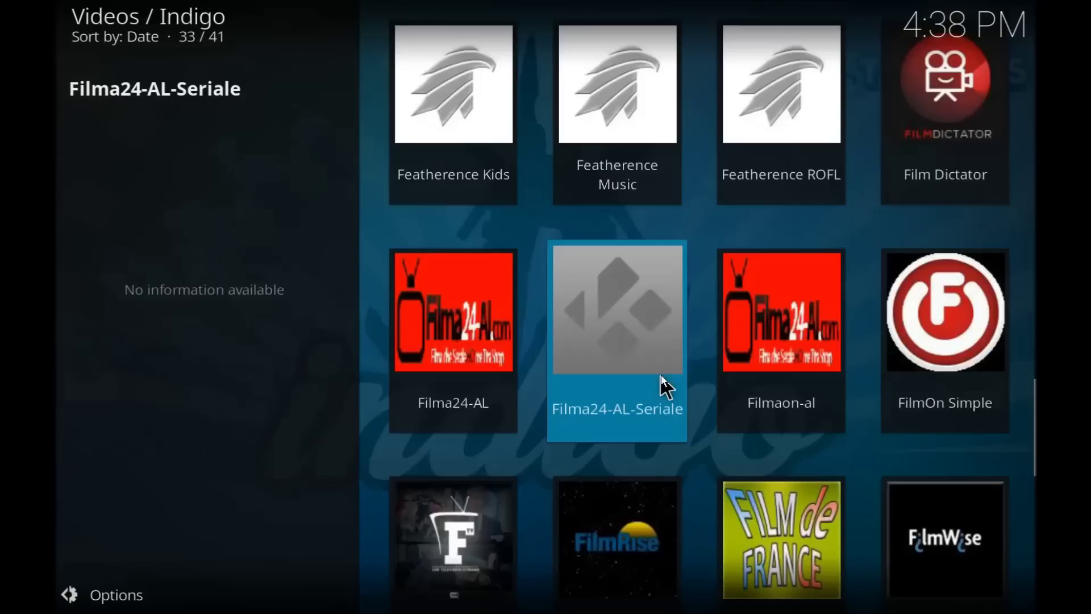
pyautogui.scroll(-2, 663, 382)
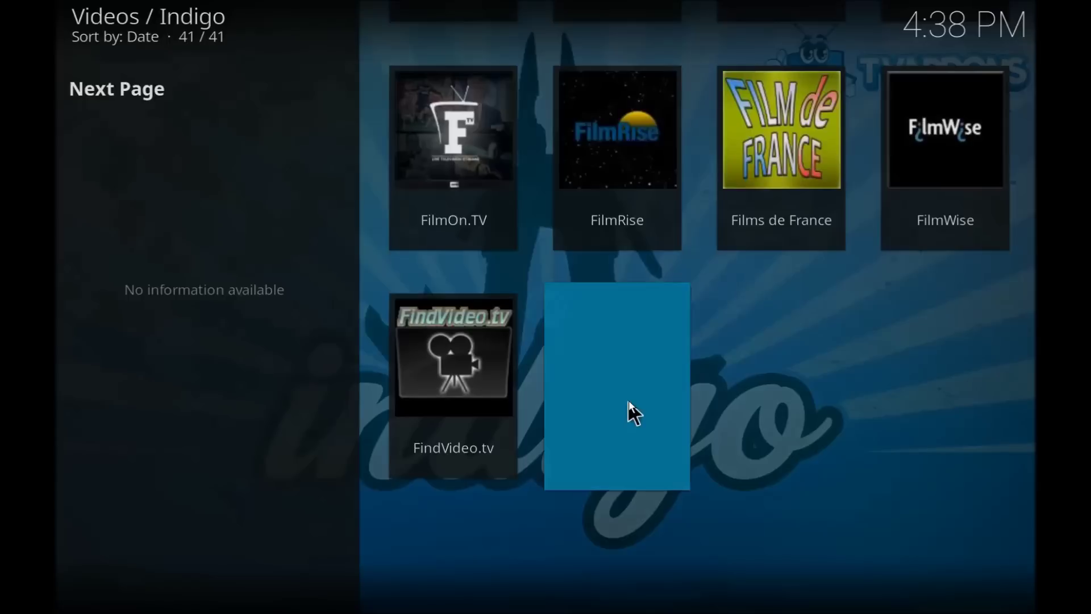
pyautogui.click(633, 413)
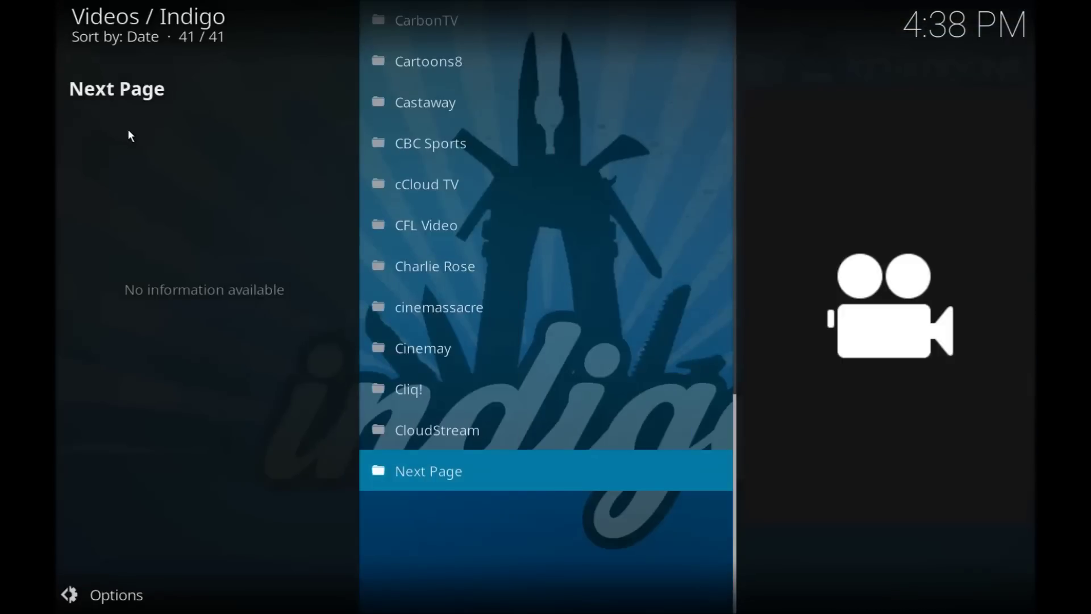
# - Look over the Addon Installer categories and return to the home screen
pyautogui.rightClick(129, 132)
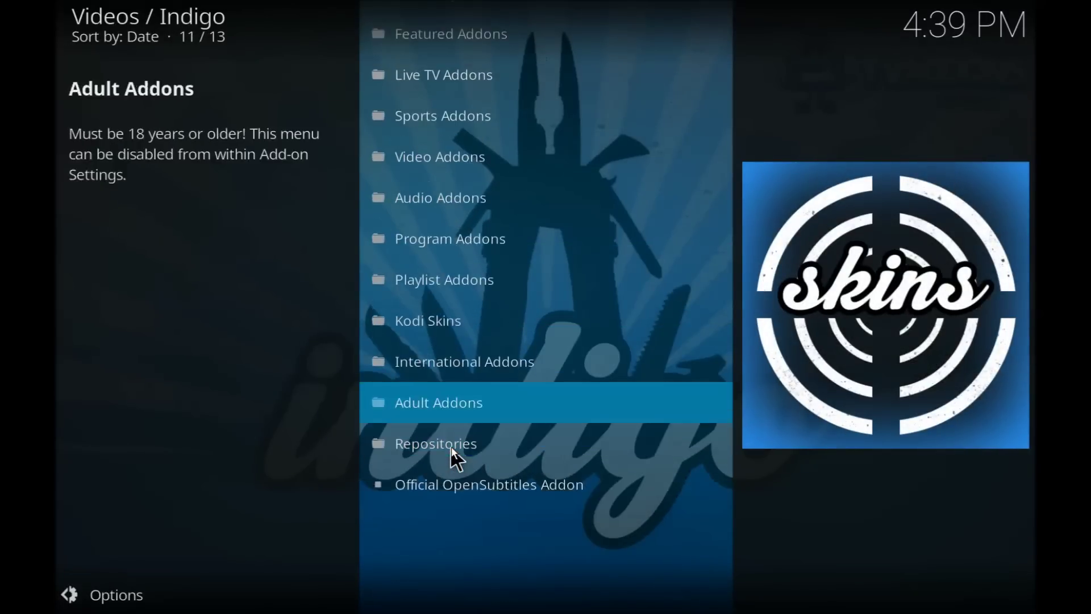
pyautogui.scroll(11, 451, 449)
pyautogui.scroll(-11, 451, 446)
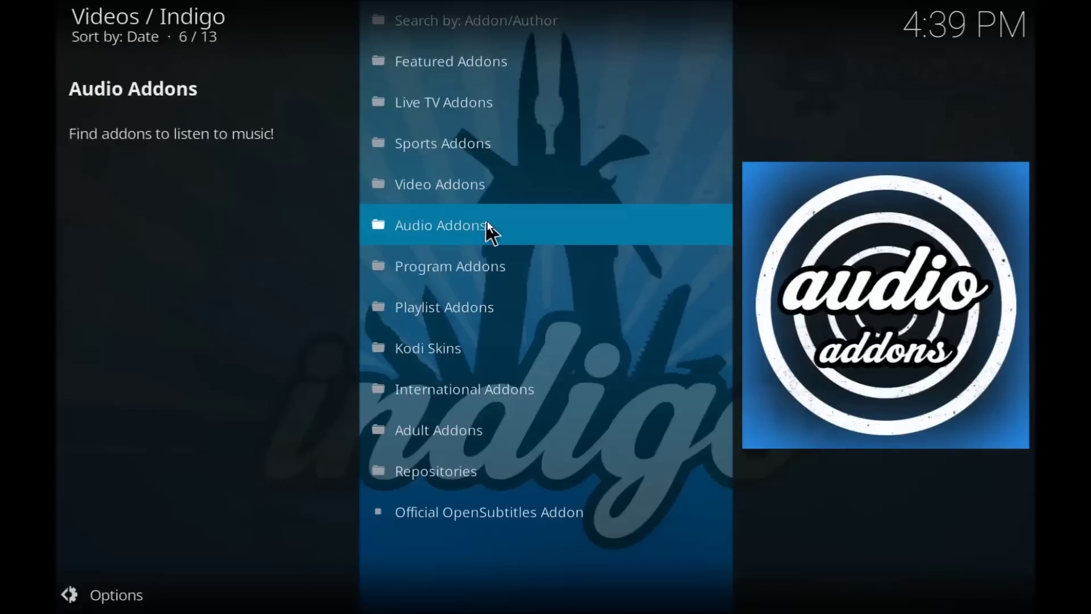
pyautogui.rightClick(227, 205)
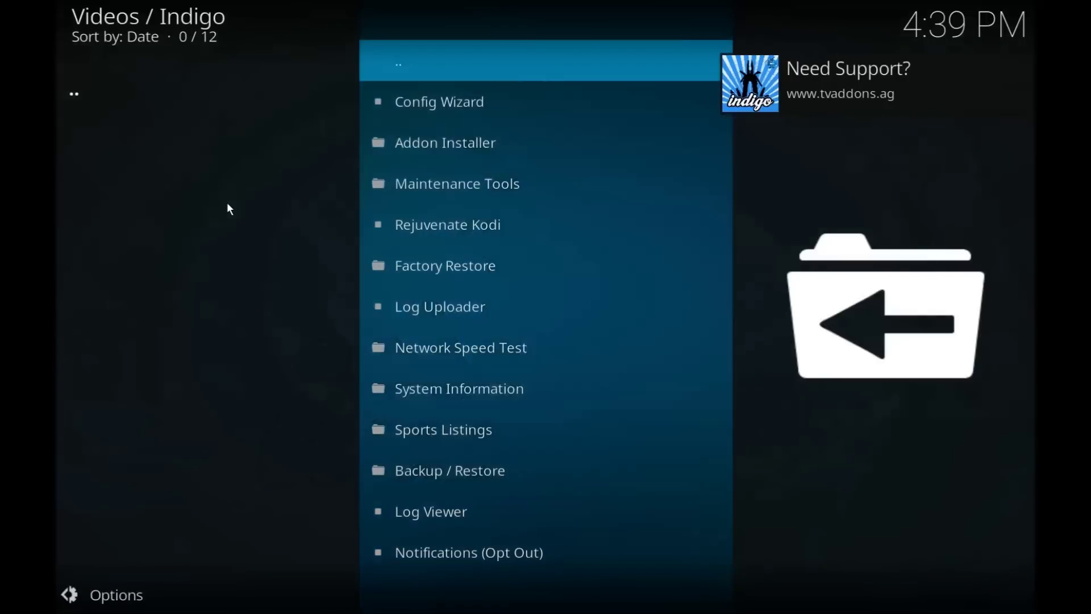
pyautogui.rightClick(227, 204)
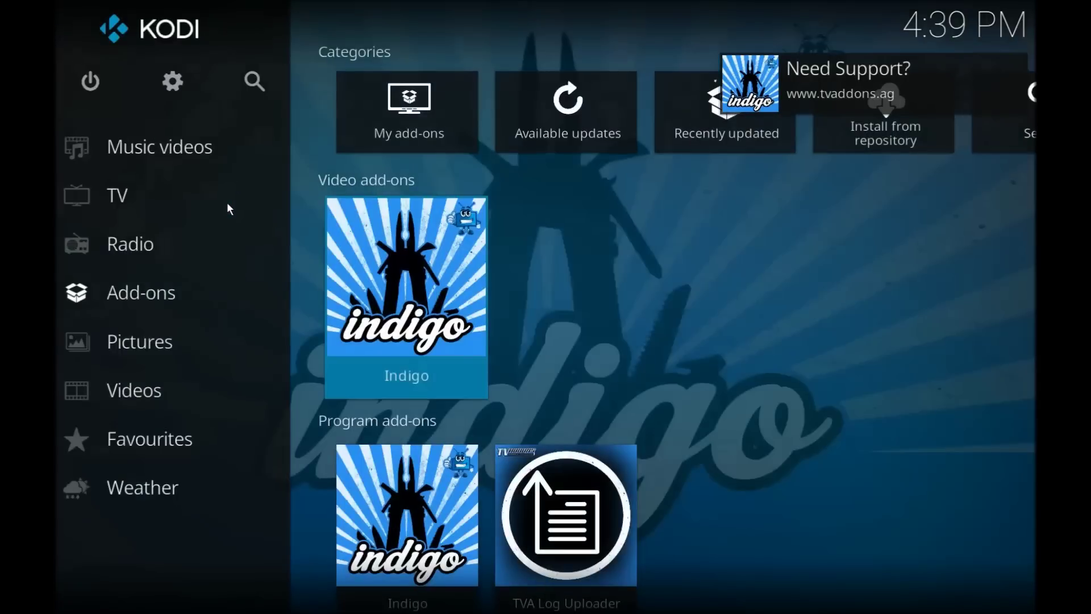